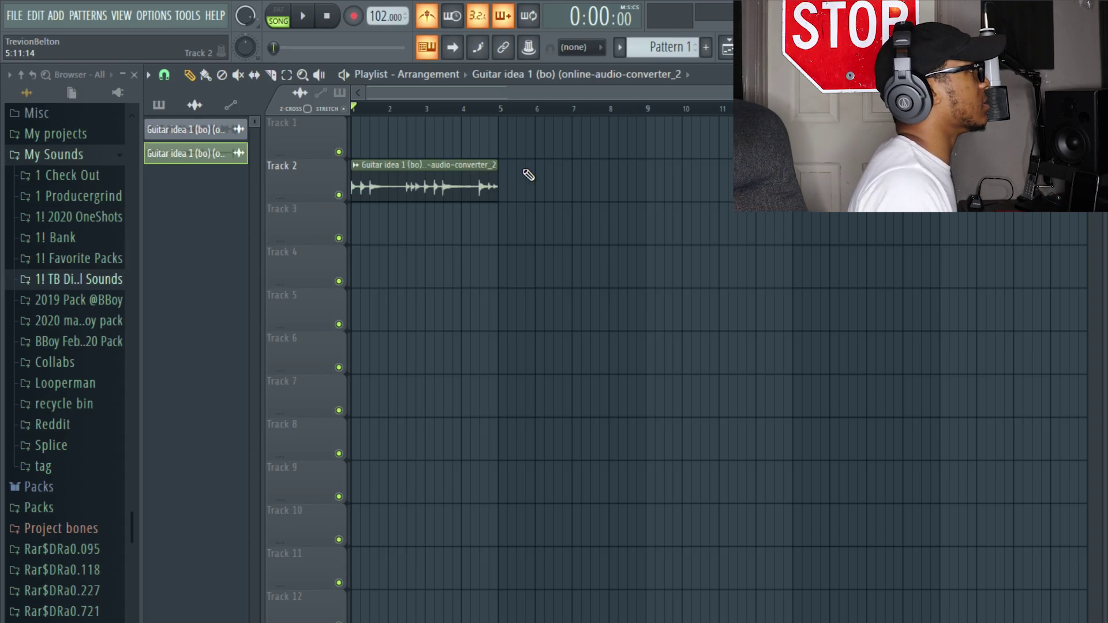
Play the song, check the guitar sample's channel settings, then open it in Edison via Edit sample.
key("space")
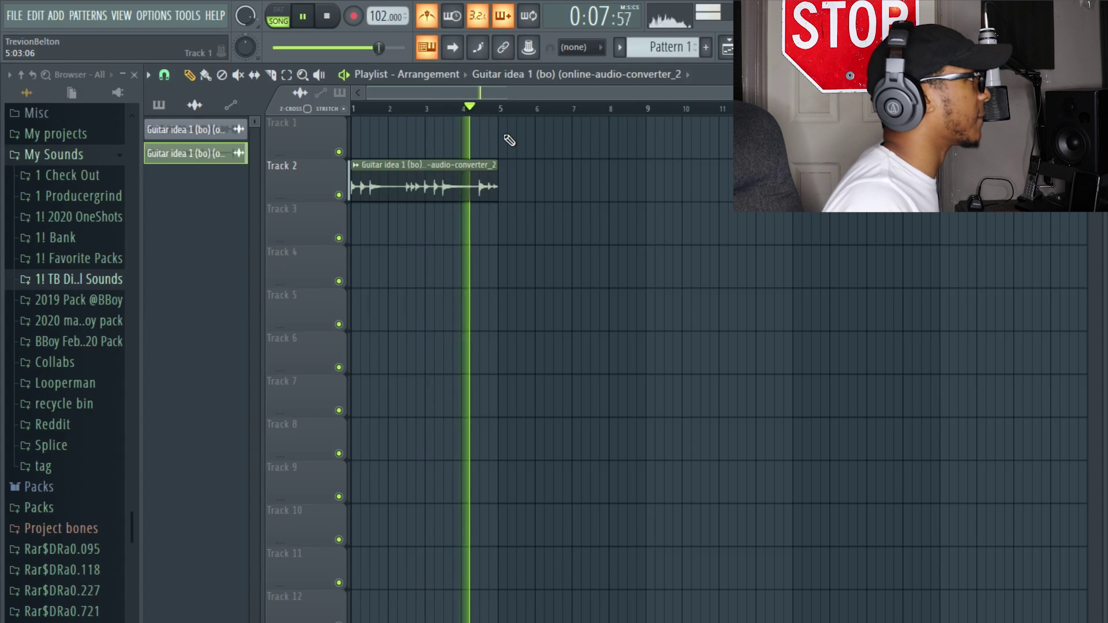
key("space")
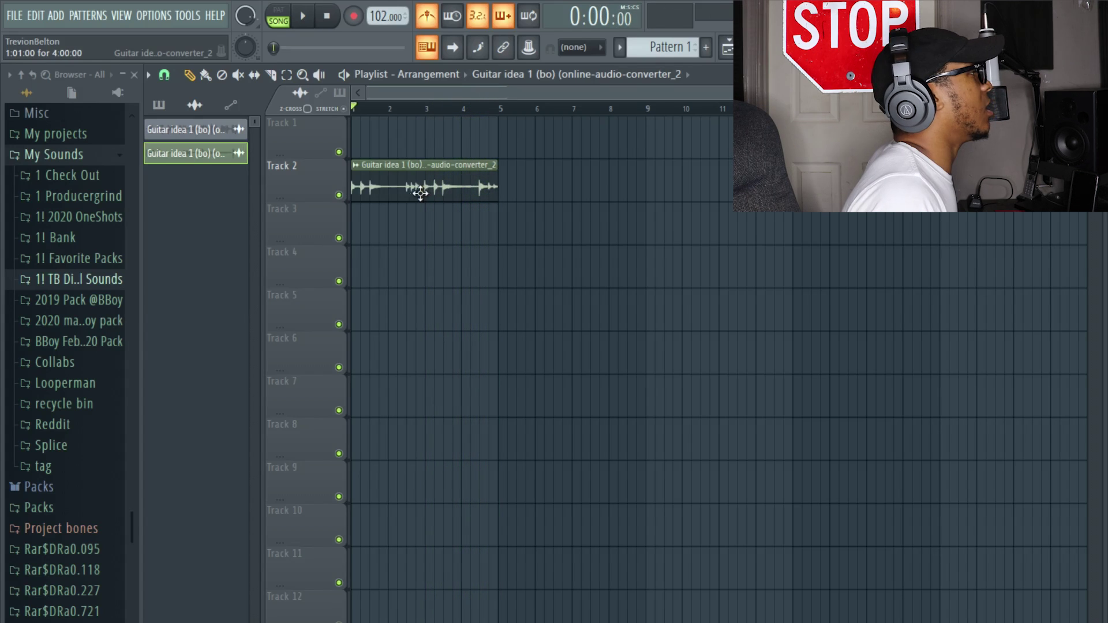
double_click(478, 179)
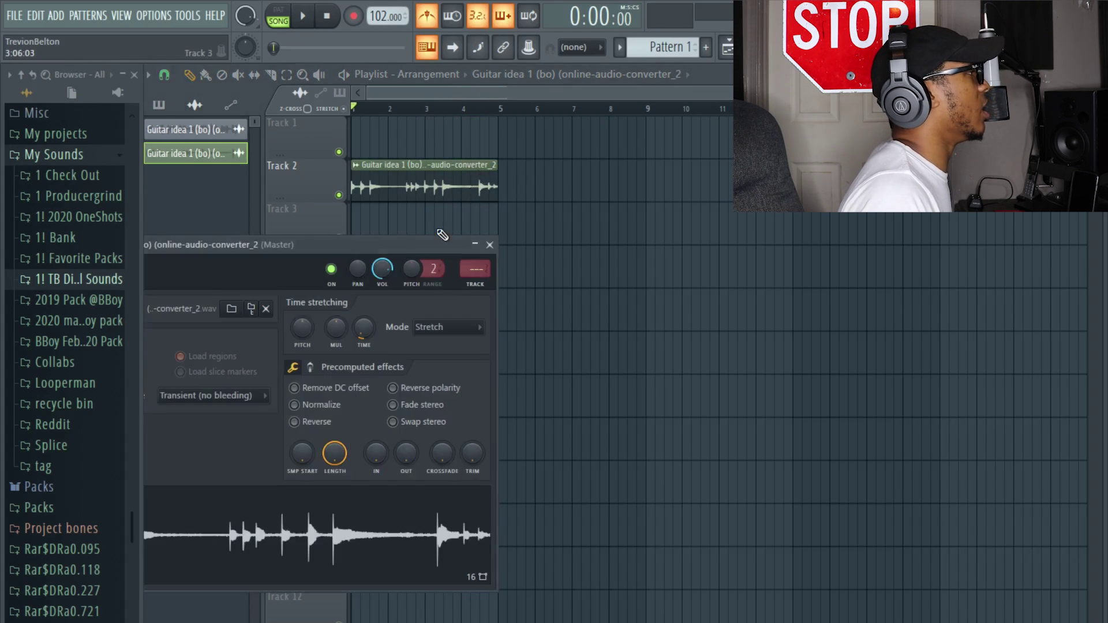
left_click_drag(411, 244, 611, 236)
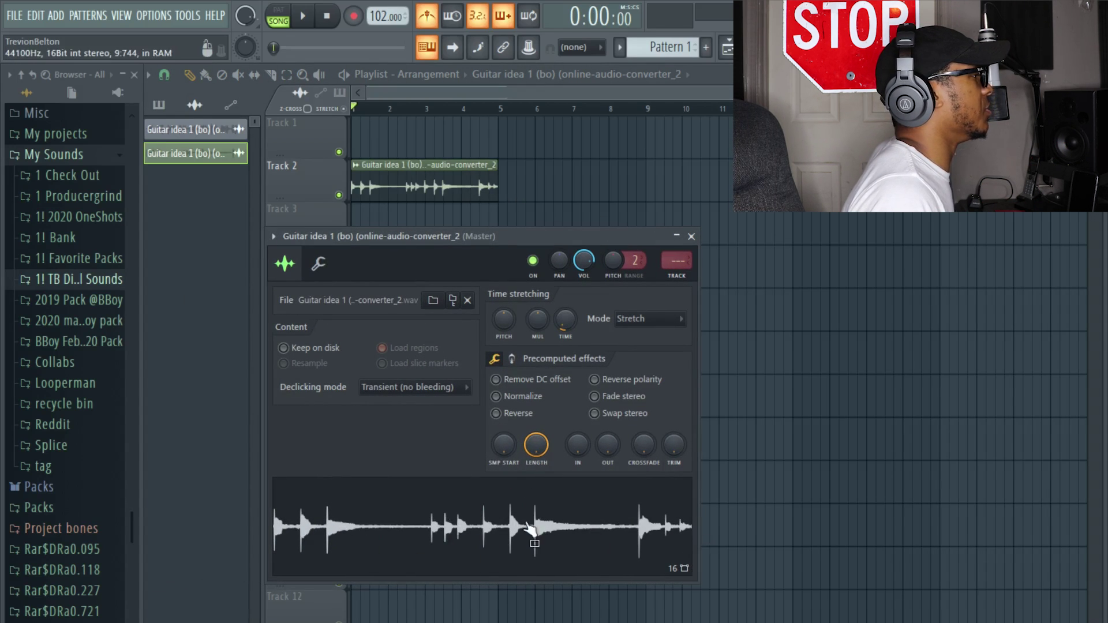
right_click(527, 526)
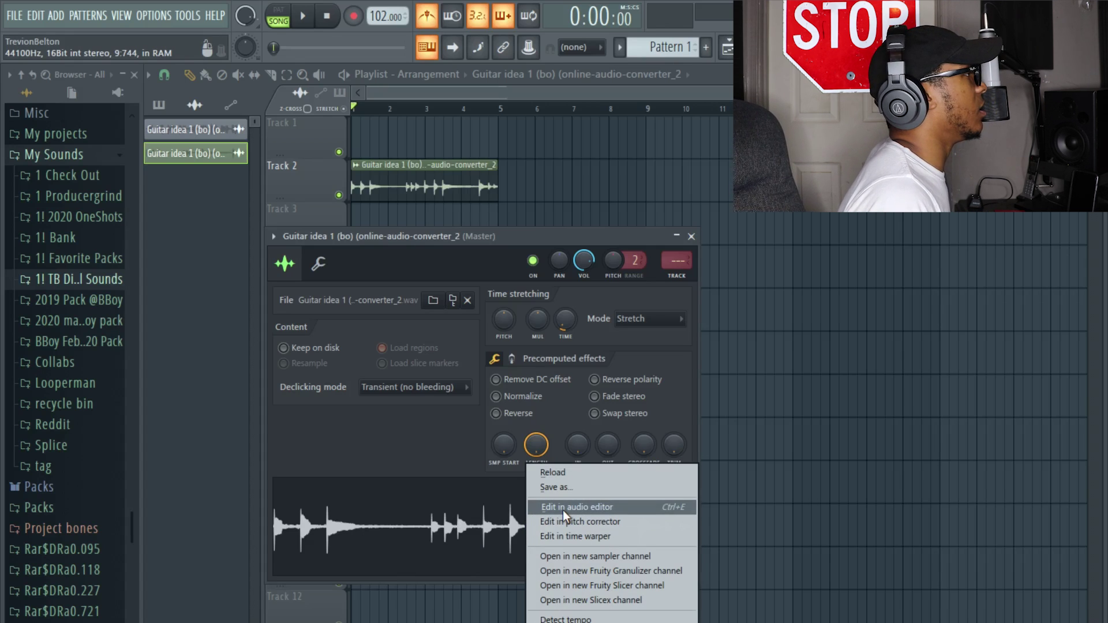
key("Escape")
key("Escape")
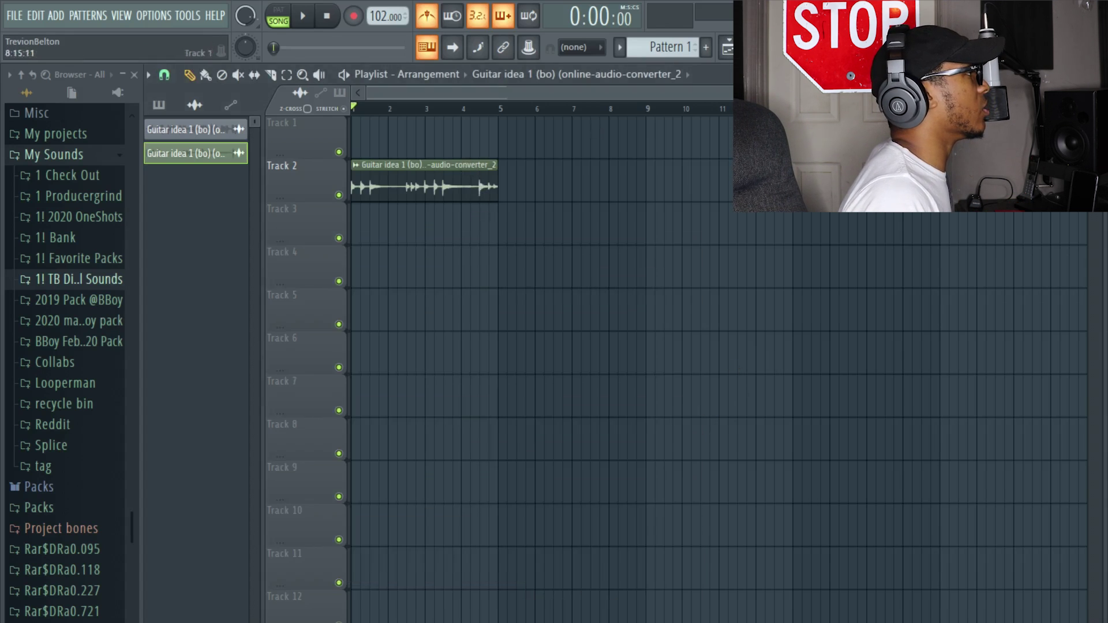
left_click(356, 165)
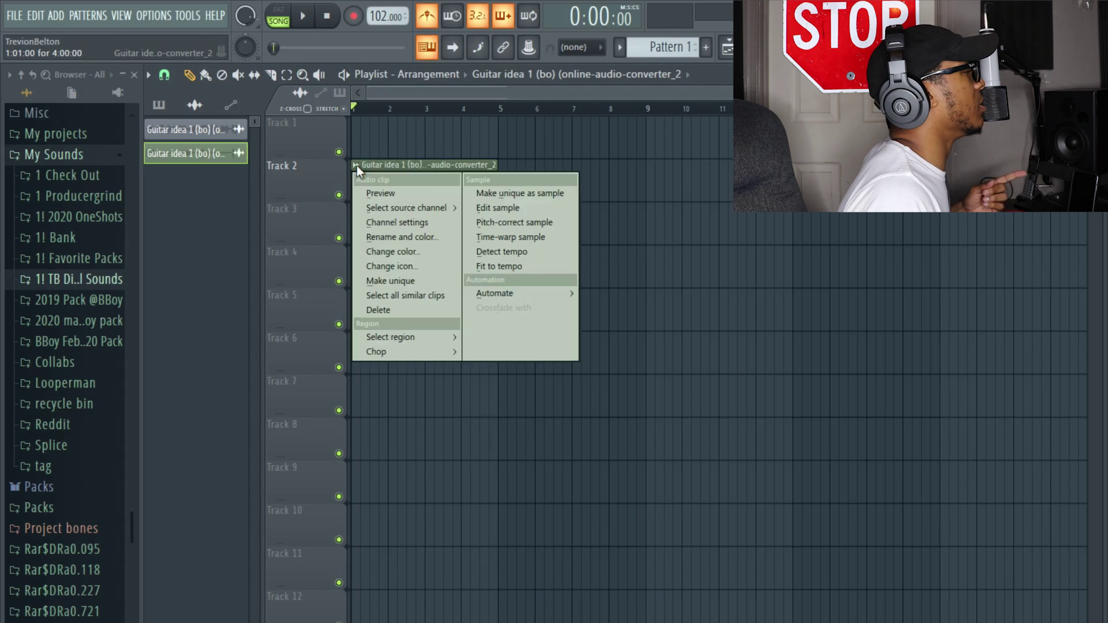
left_click(549, 210)
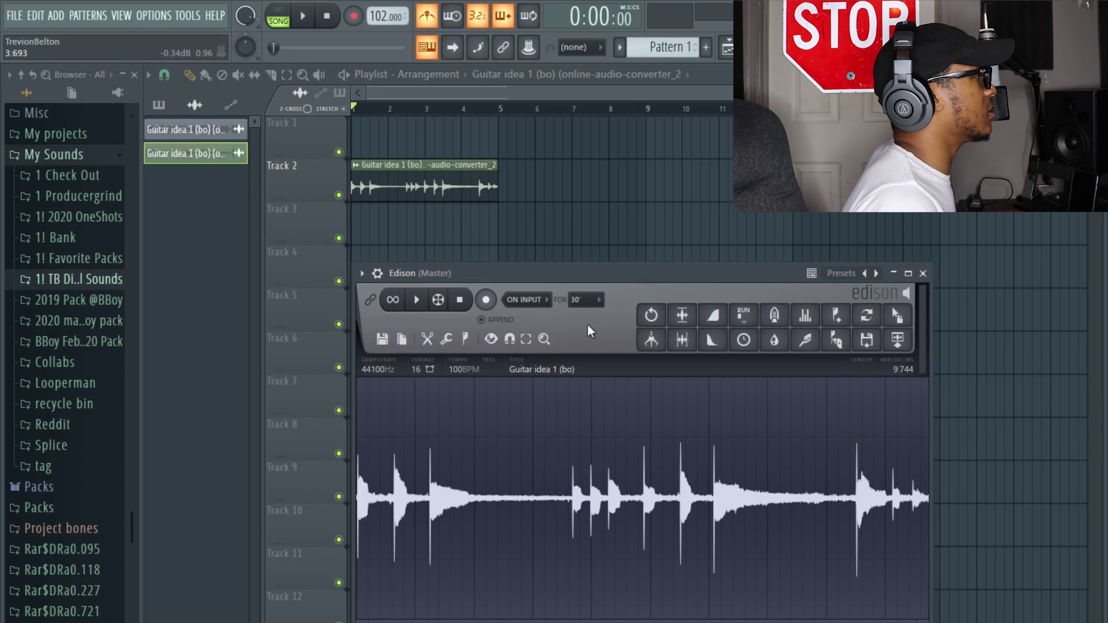
left_click_drag(571, 491, 782, 502)
key("space")
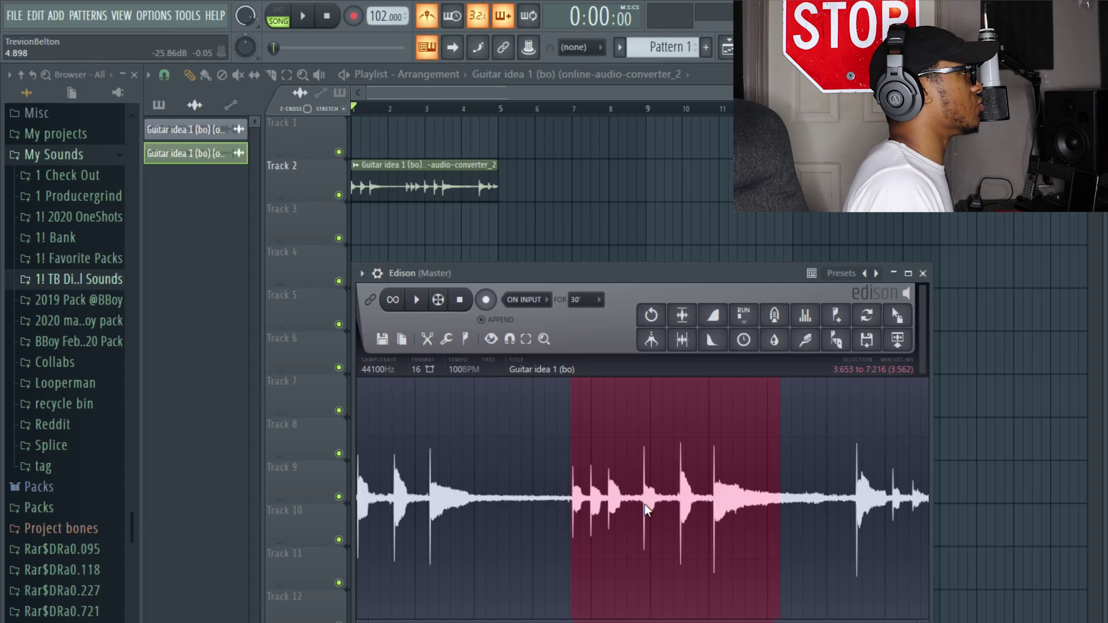
key("ctrl+Delete")
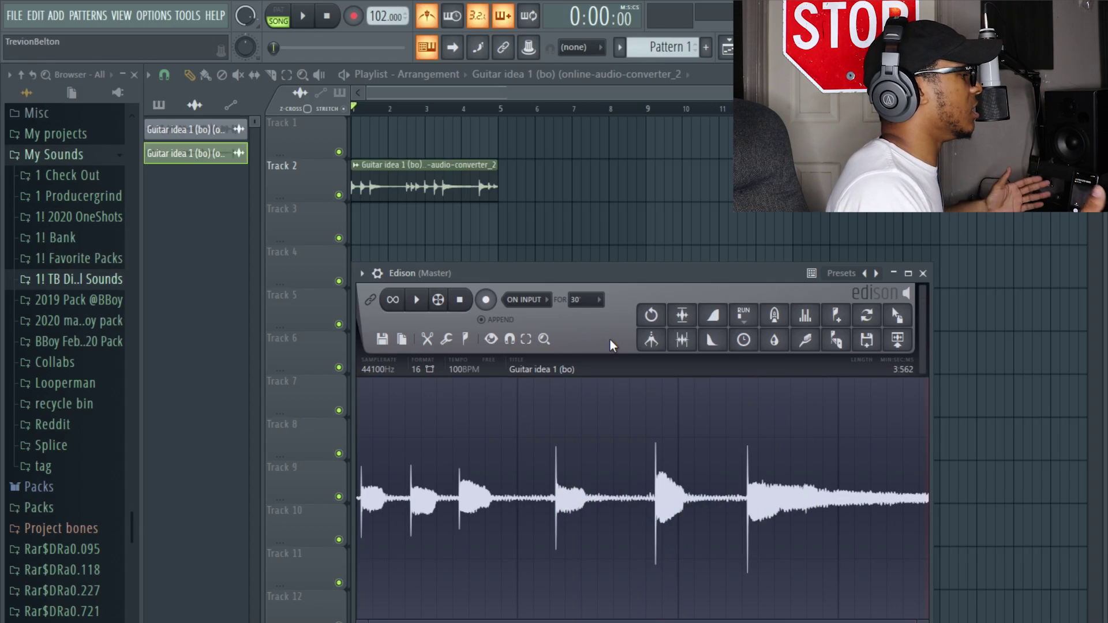
key("ctrl+z")
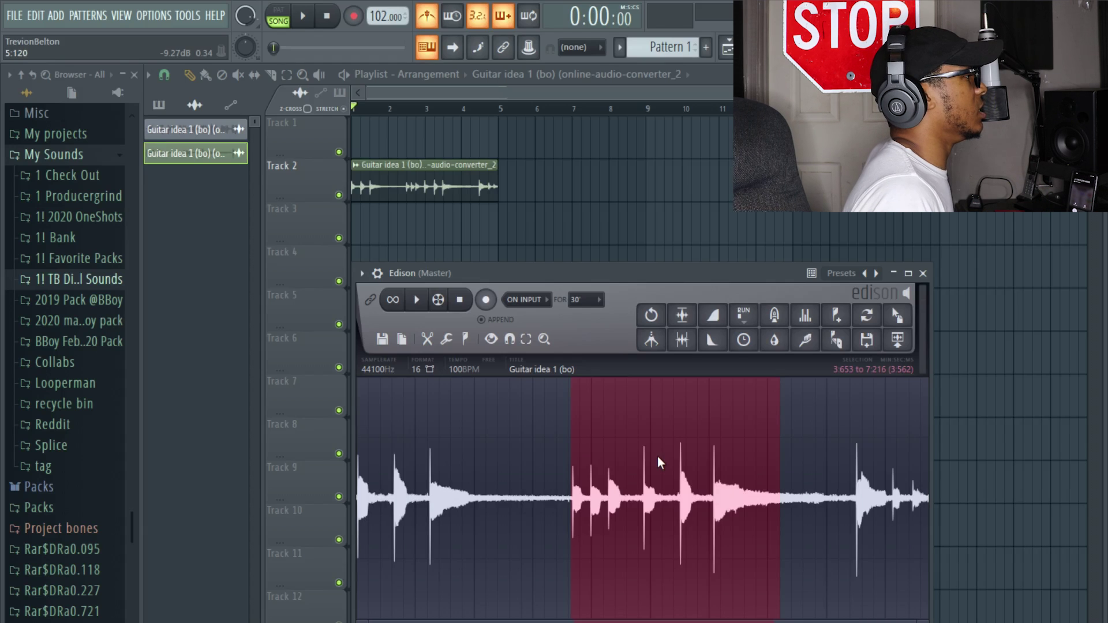
left_click(657, 456)
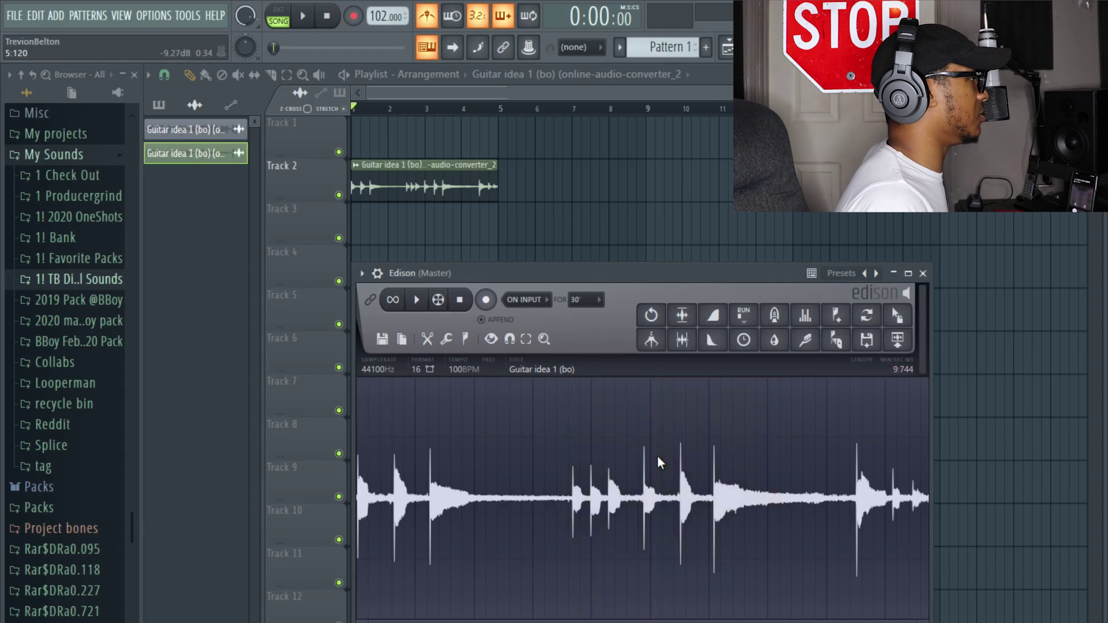
Look over Edison's waveform menu without choosing anything, then close the Edison editor.
right_click(625, 442)
mouse_move(674, 516)
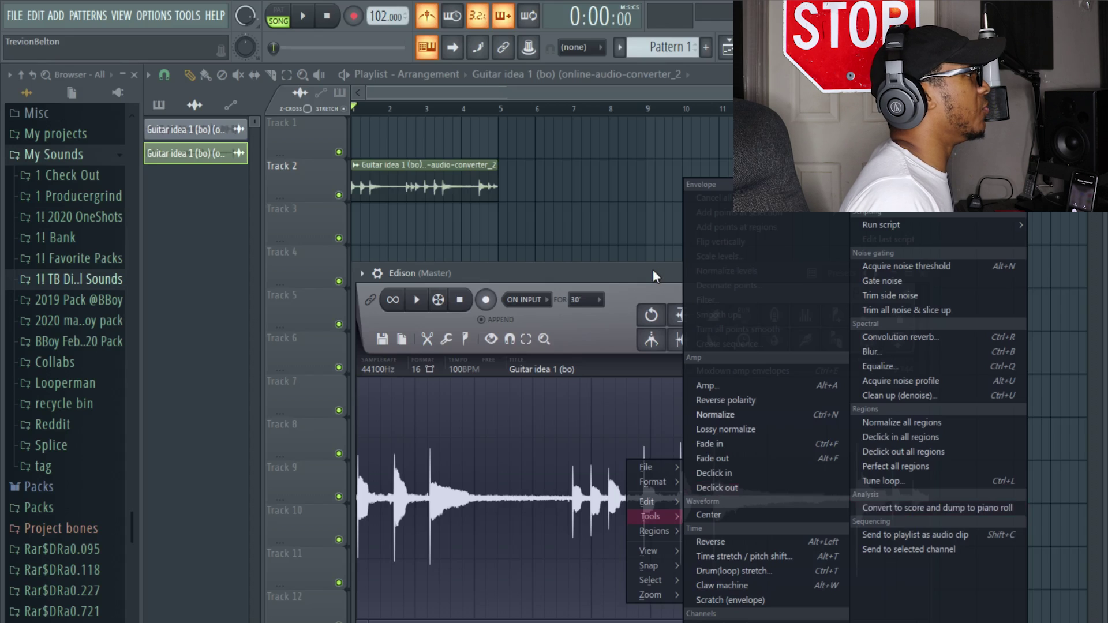
left_click(820, 432)
key("Escape")
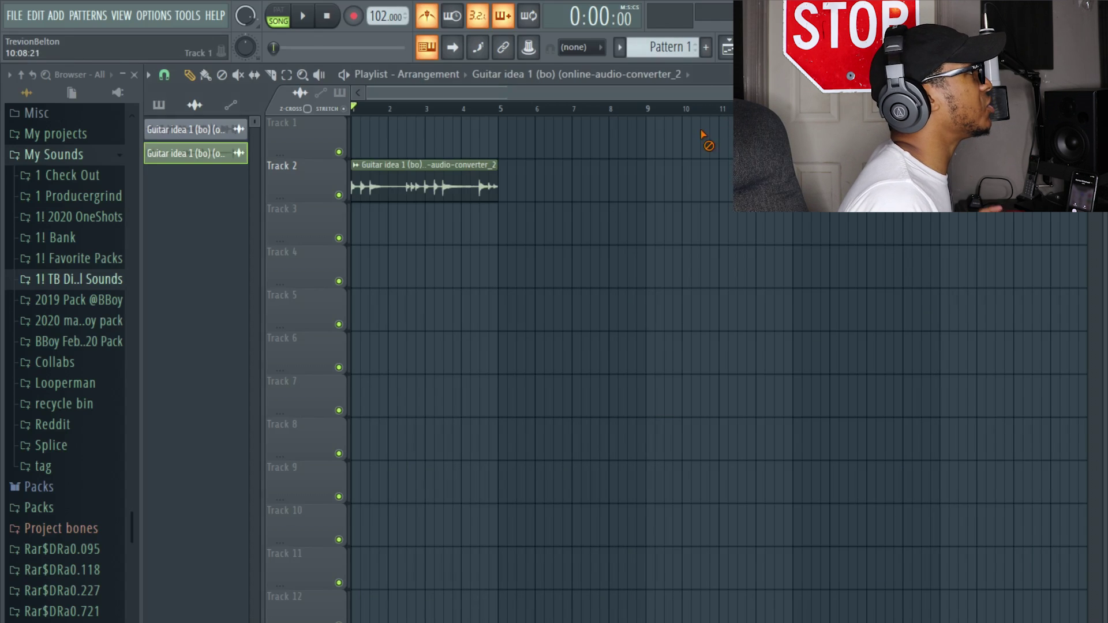
Show all channels in the Channel rack, select Omnisphere and move its instrument window aside.
key("F6")
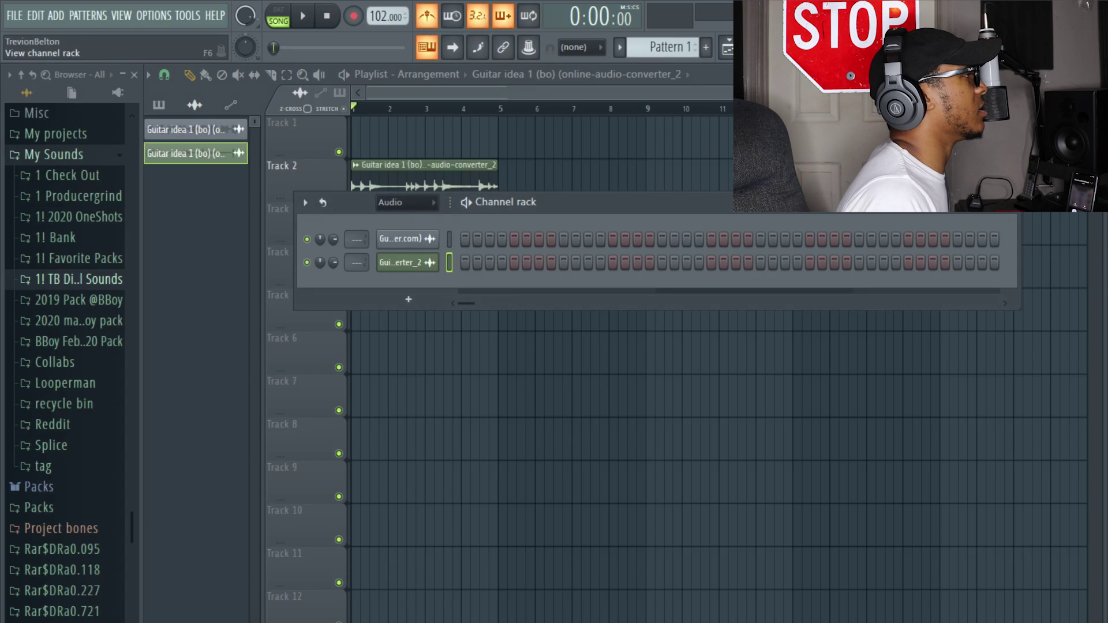
left_click(407, 202)
left_click(404, 221)
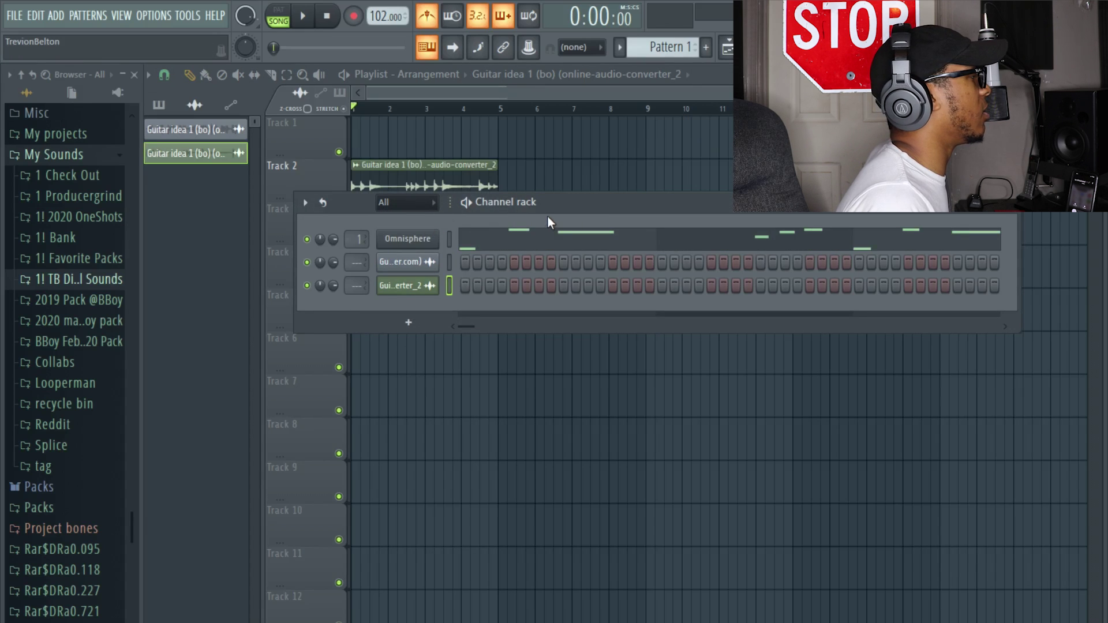
left_click(415, 272)
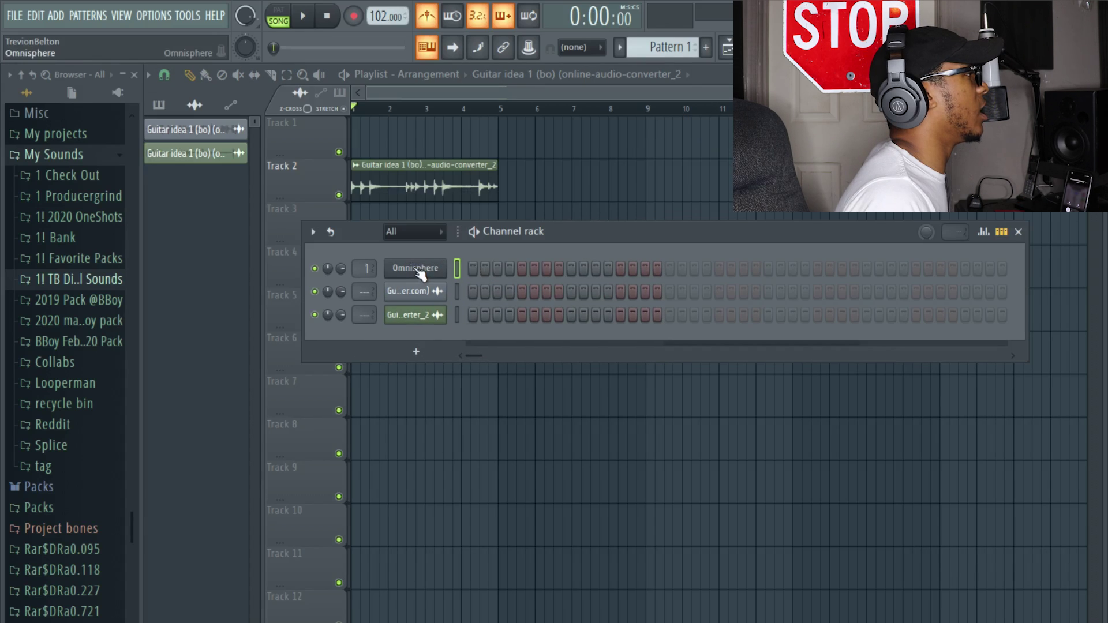
left_click(417, 269)
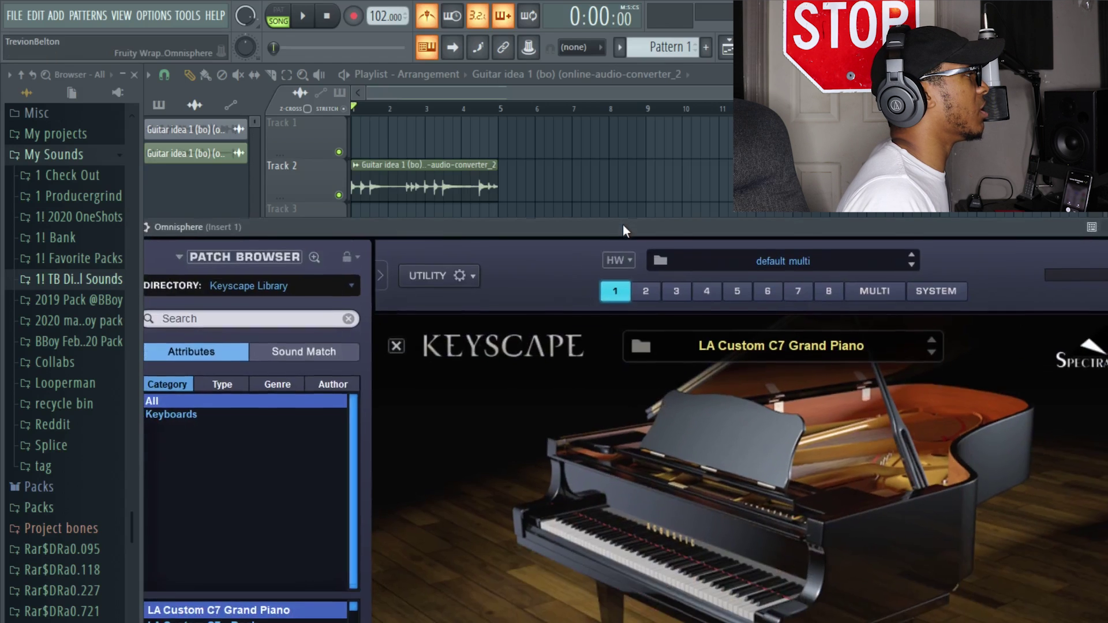
left_click_drag(622, 227, 603, 338)
Convert the guitar waveform to score, dump it to Omnisphere, and view the notes in the piano roll.
right_click(594, 472)
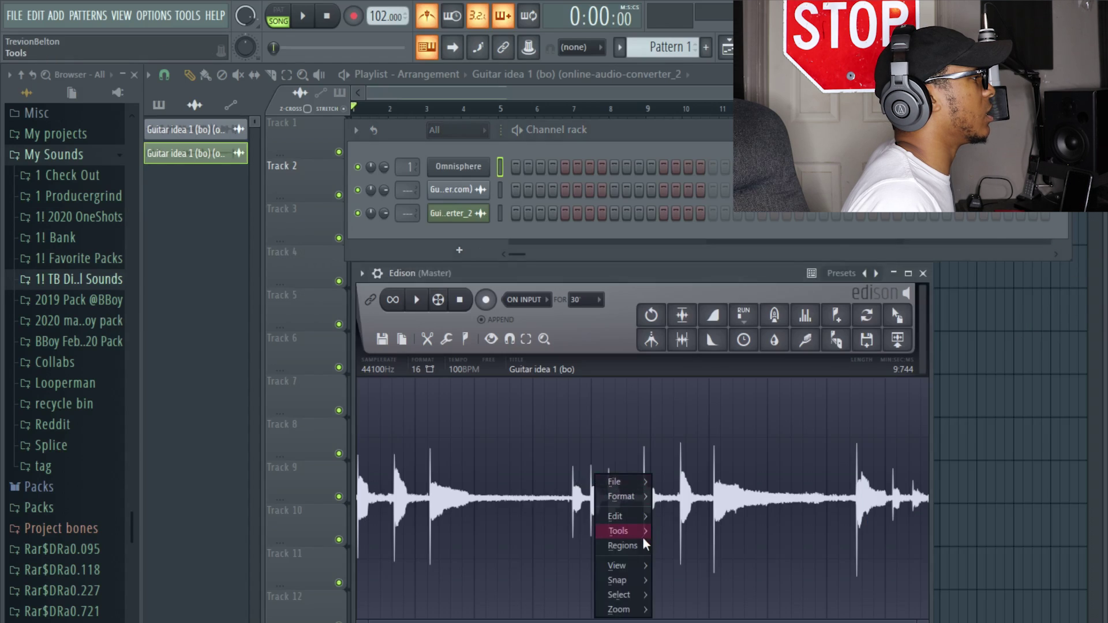
mouse_move(643, 536)
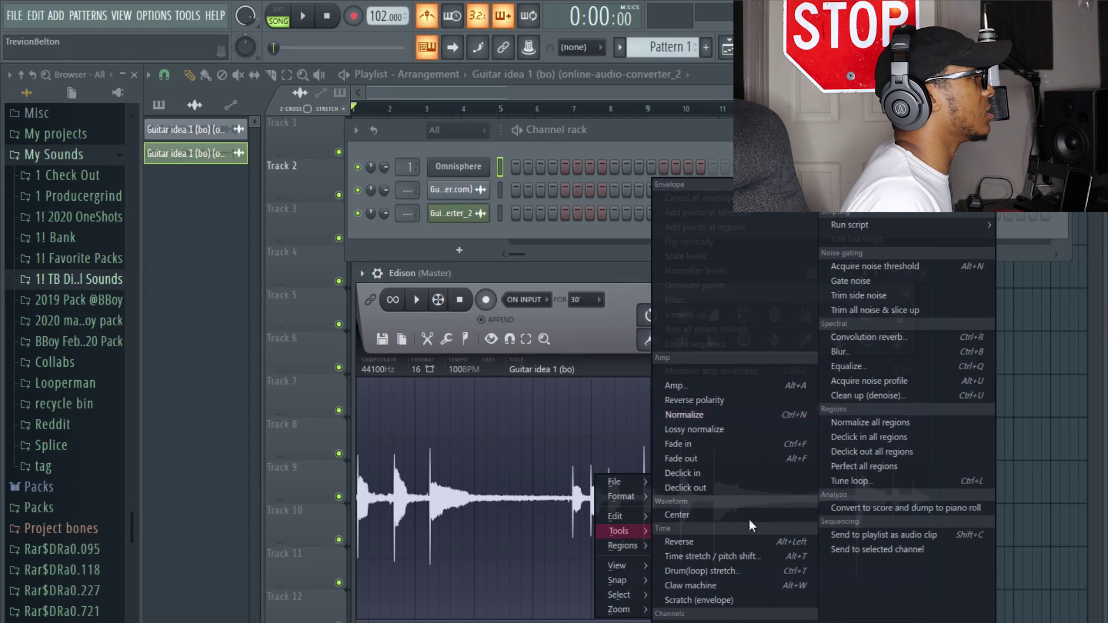
left_click(871, 511)
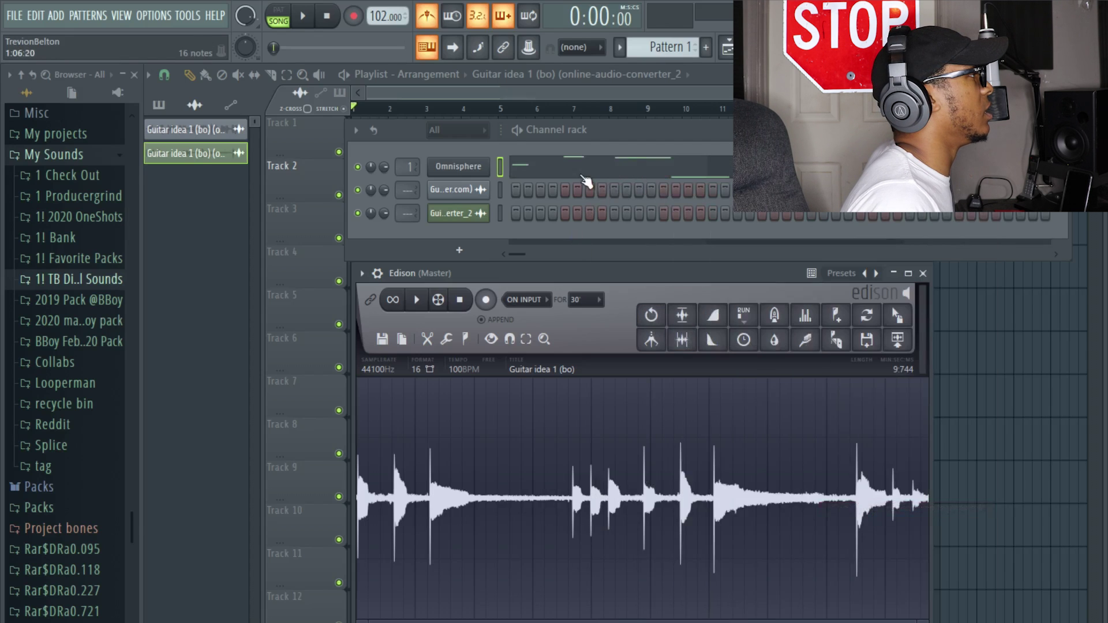
left_click(586, 181)
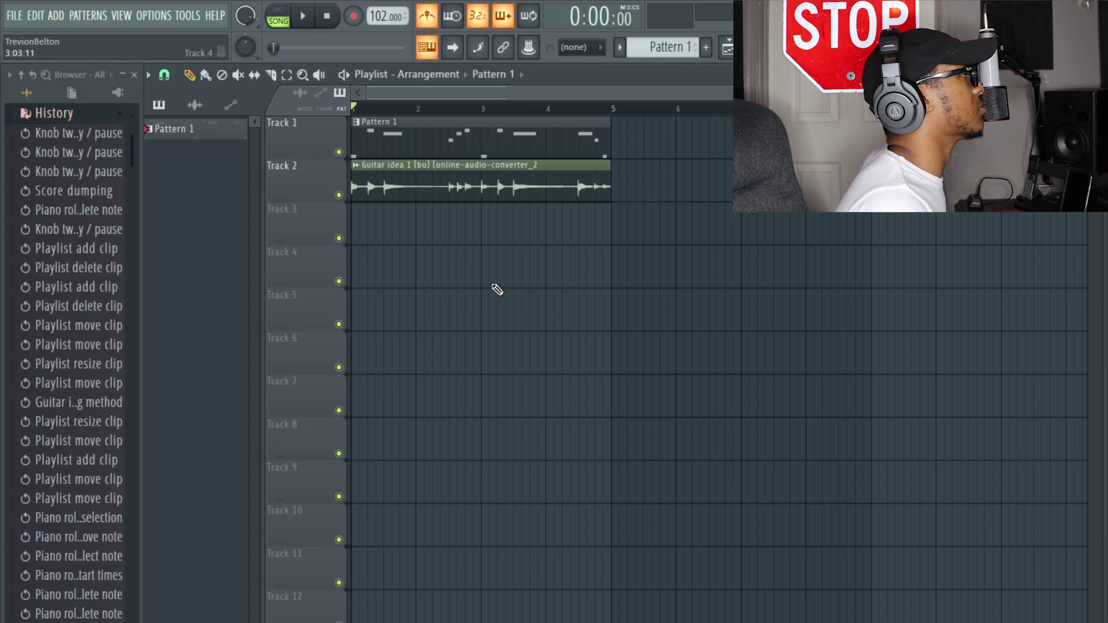
Play the song while reviewing the Omnisphere piano roll and the channel's options menu.
key("space")
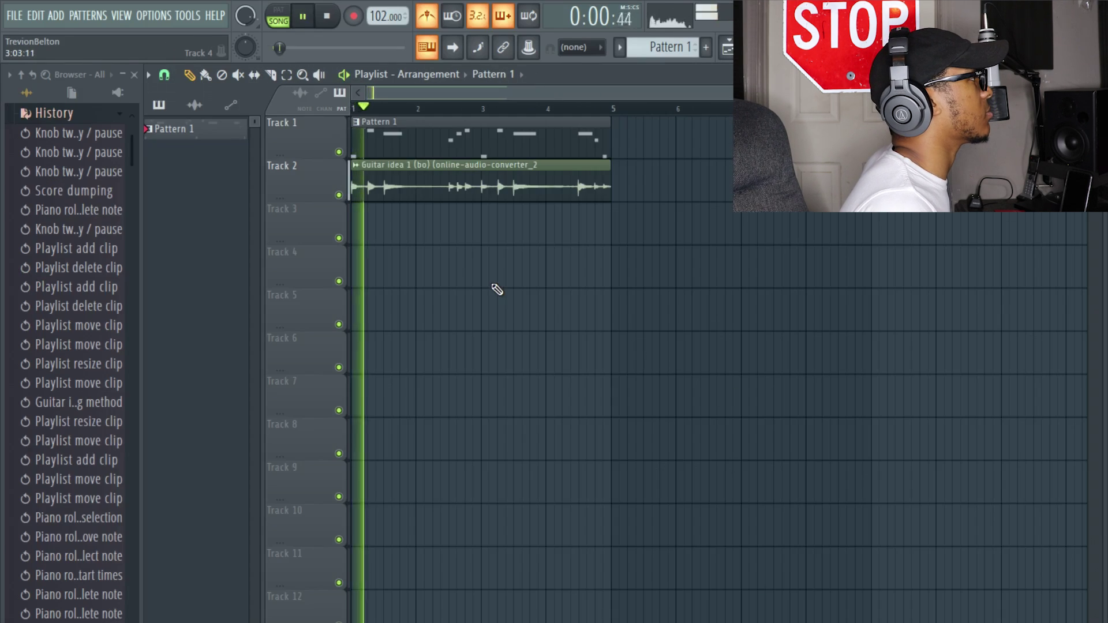
key("F7")
left_click_drag(401, 112, 448, 178)
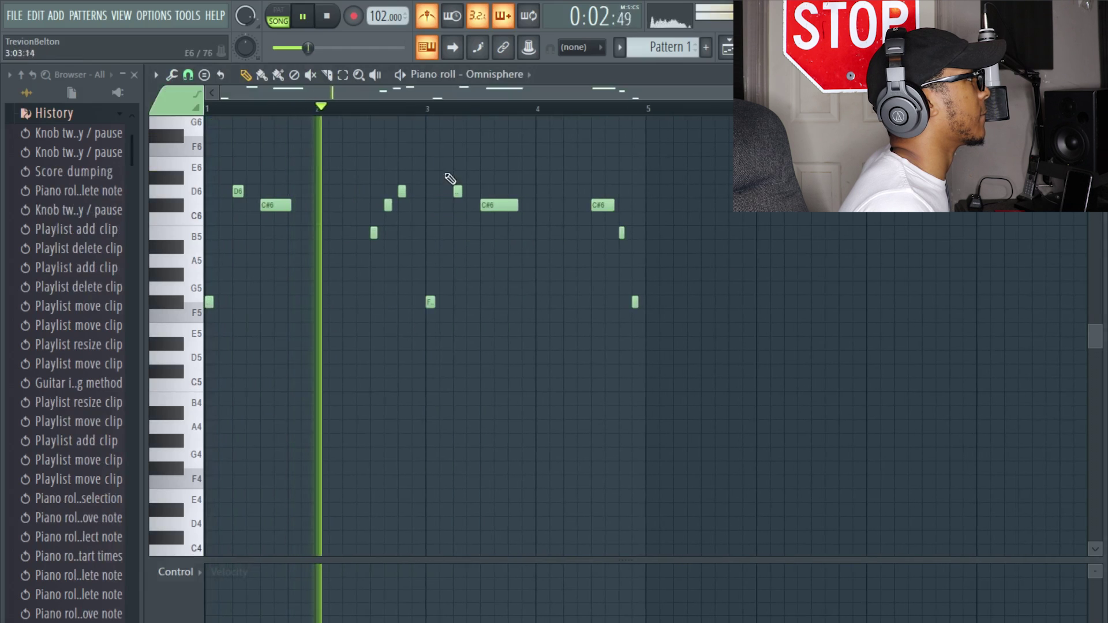
scroll(448, 179, "up", 2)
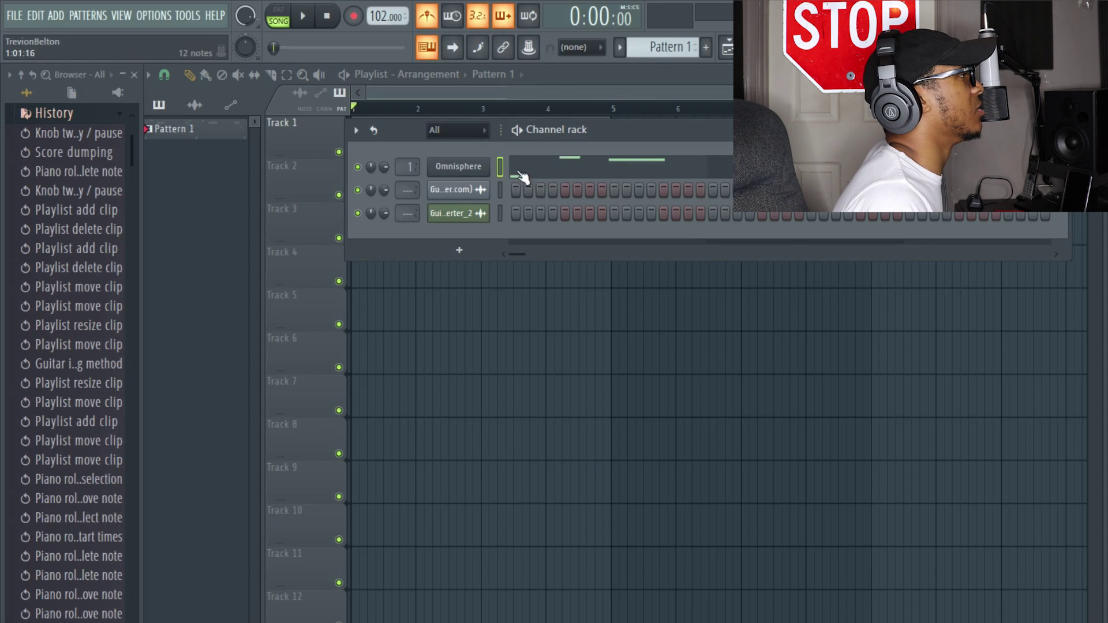
right_click(465, 163)
left_click(465, 237)
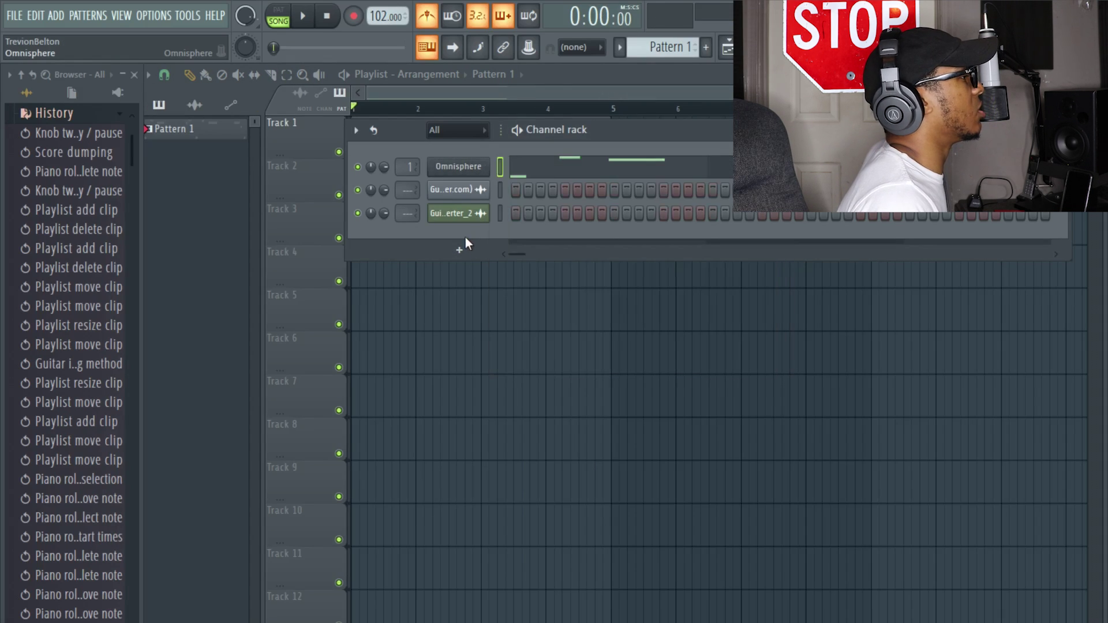
Replay the song from the start with the metronome turned off, then stop playback.
key("F6")
key("space")
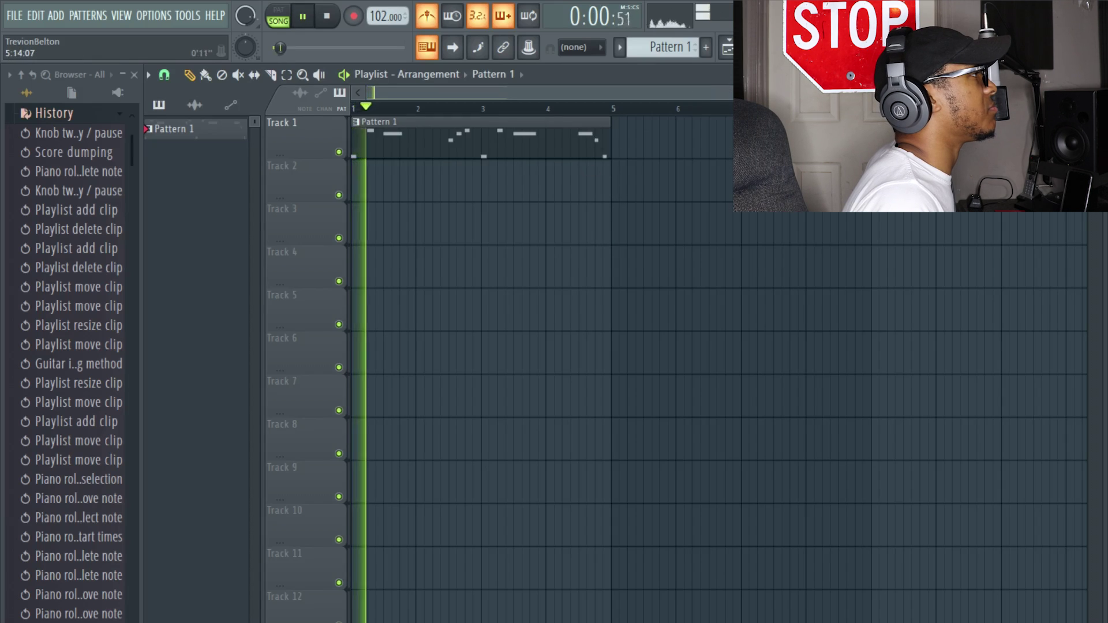
left_click(429, 17)
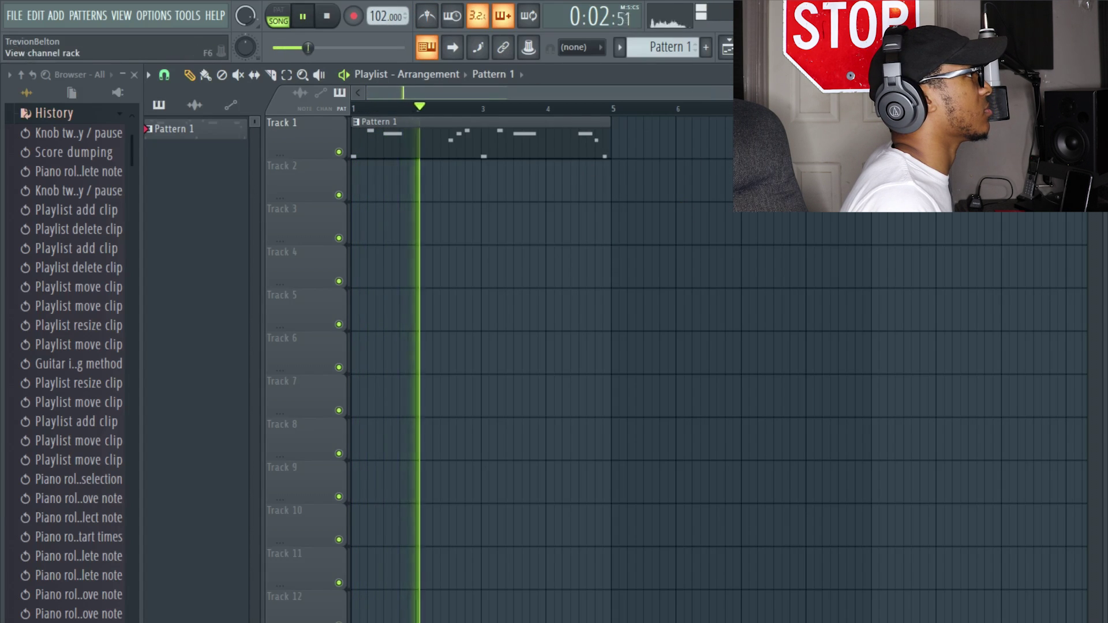
key("F6")
key("F6")
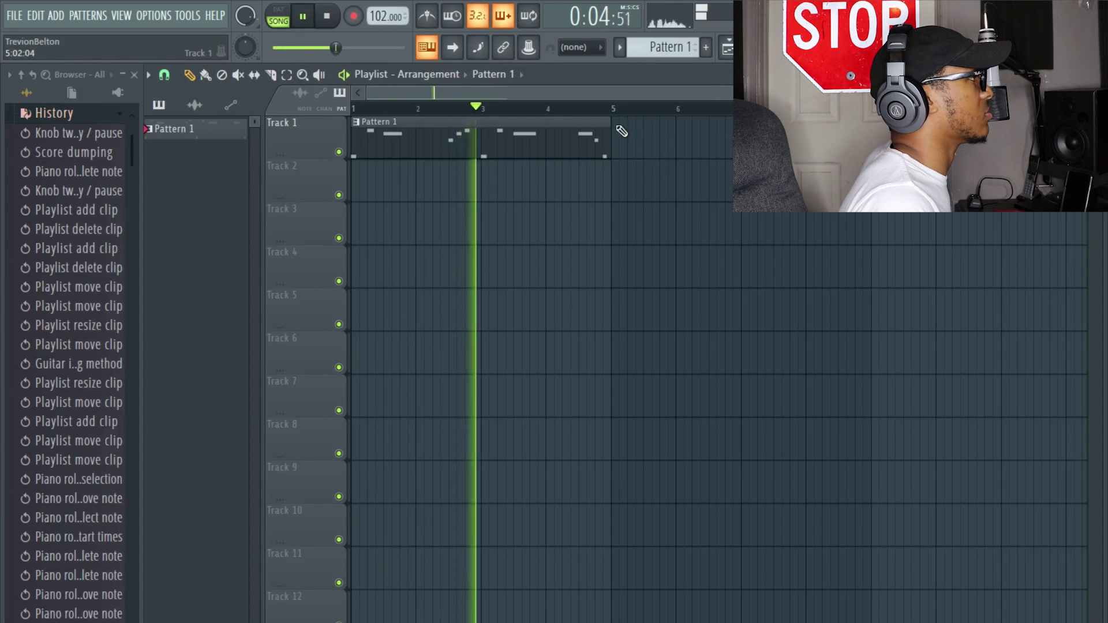
scroll(577, 139, "down", 2)
key("space")
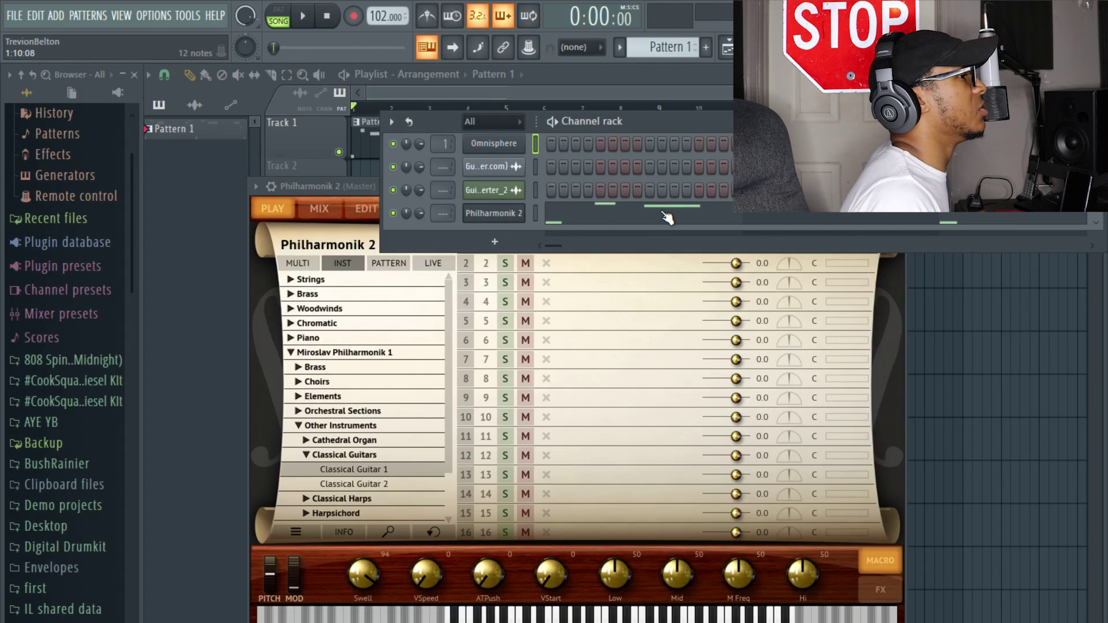
Play back and check the Philharmonik 2 notes in the piano roll, selecting all of them.
key("space")
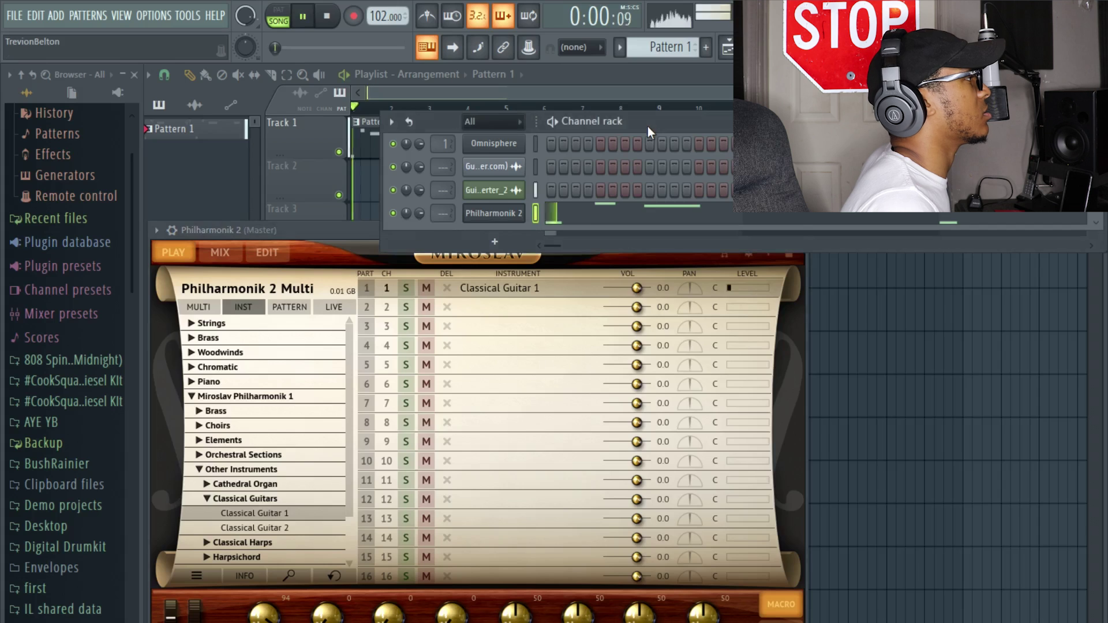
left_click(601, 217)
key("F7")
key("F5")
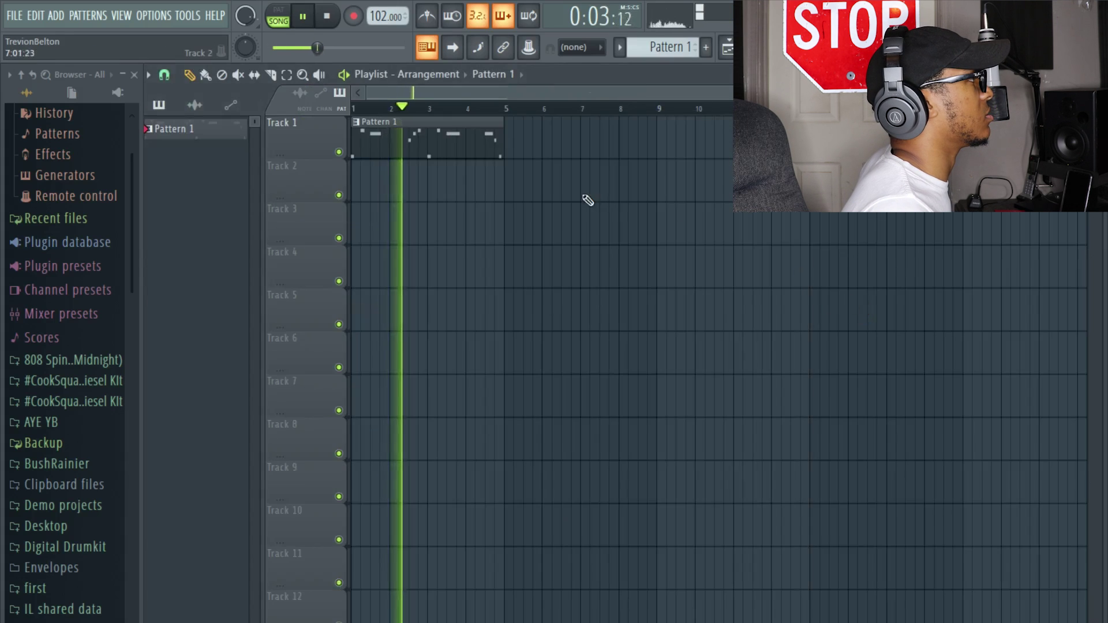
scroll(552, 231, "up", 8)
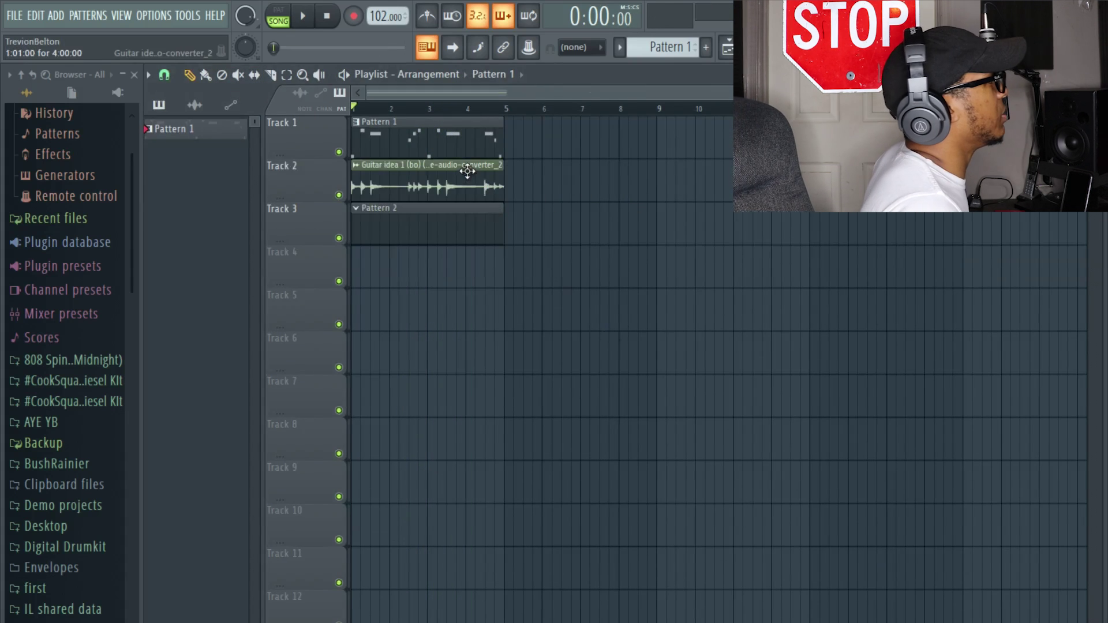
key("F7")
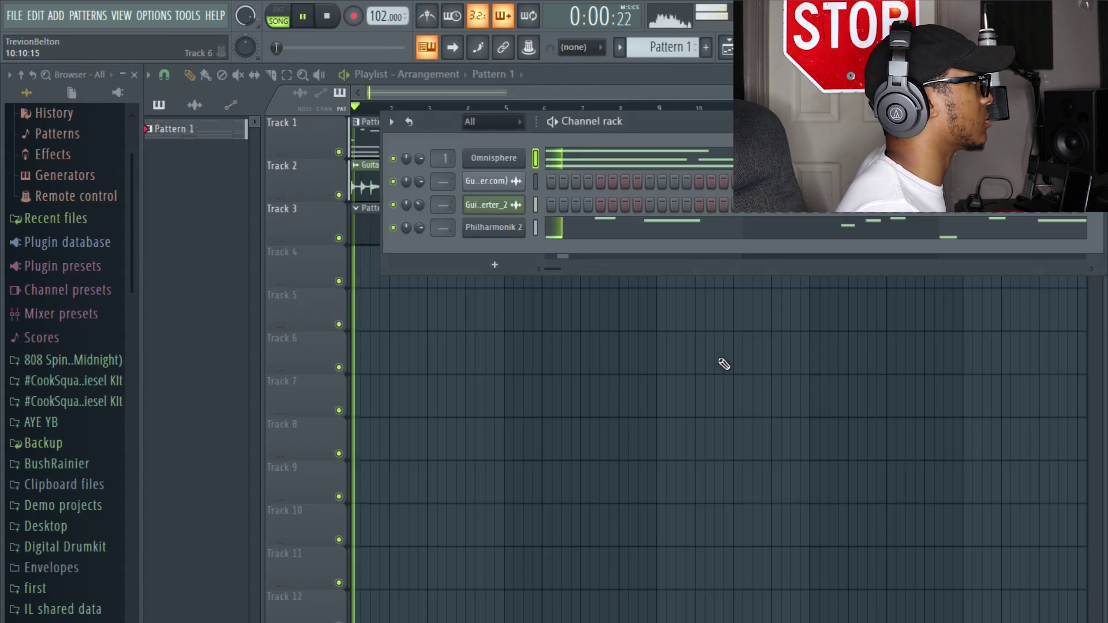
key("F6")
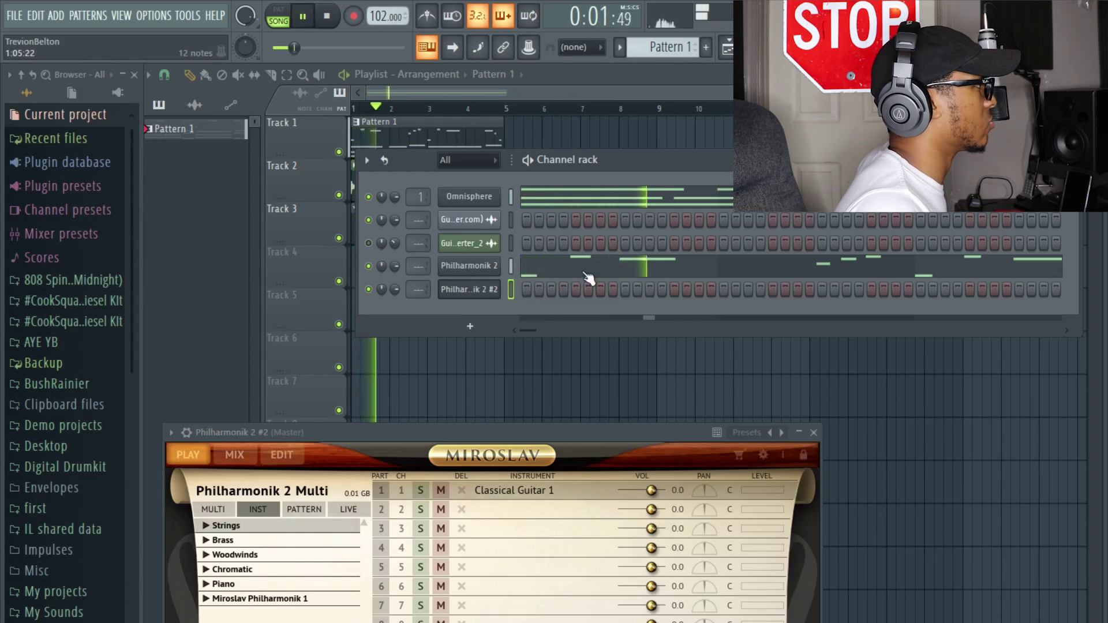
left_click(587, 277)
key("ctrl+a")
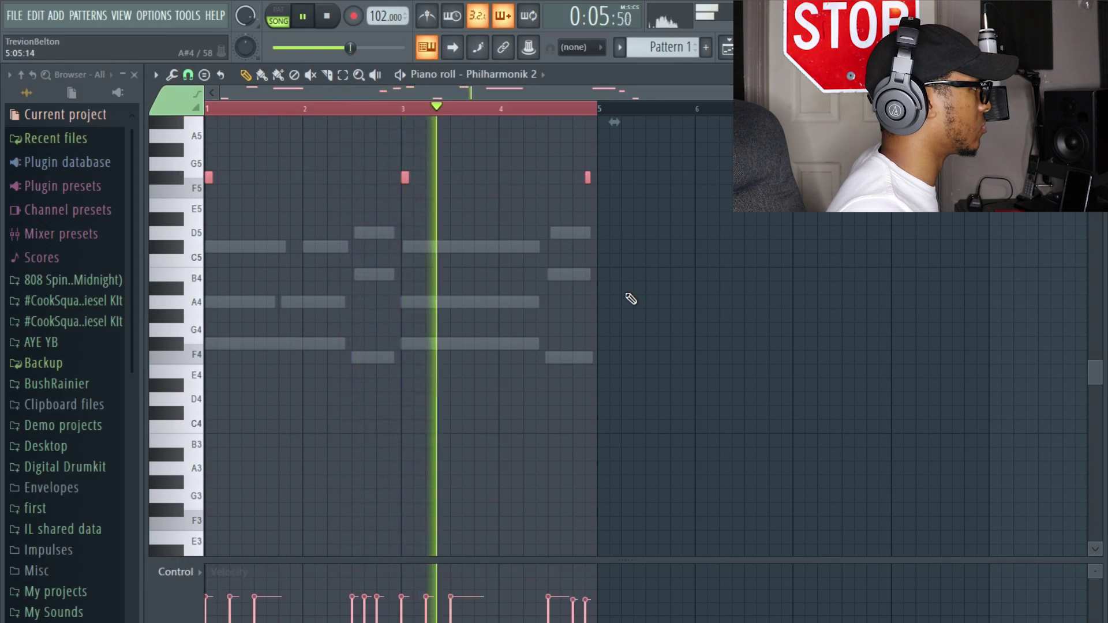
key("F7")
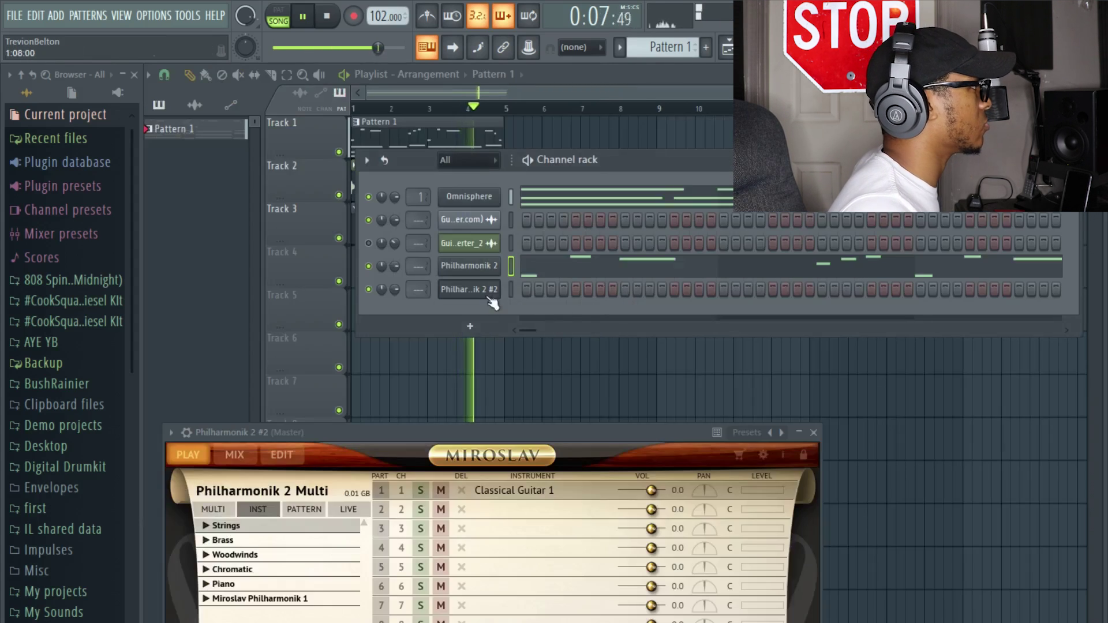
Select the Philharmonik 2 #2 channel, move its window up, and check the piano roll.
left_click(484, 290)
left_click(483, 293)
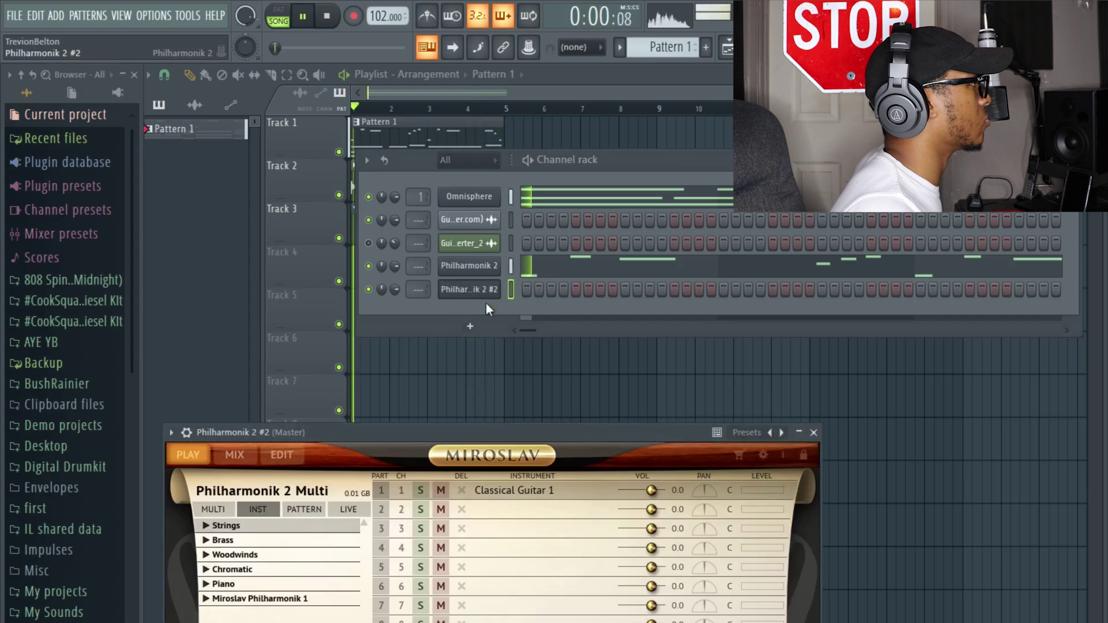
left_click_drag(449, 431, 453, 394)
left_click(567, 268)
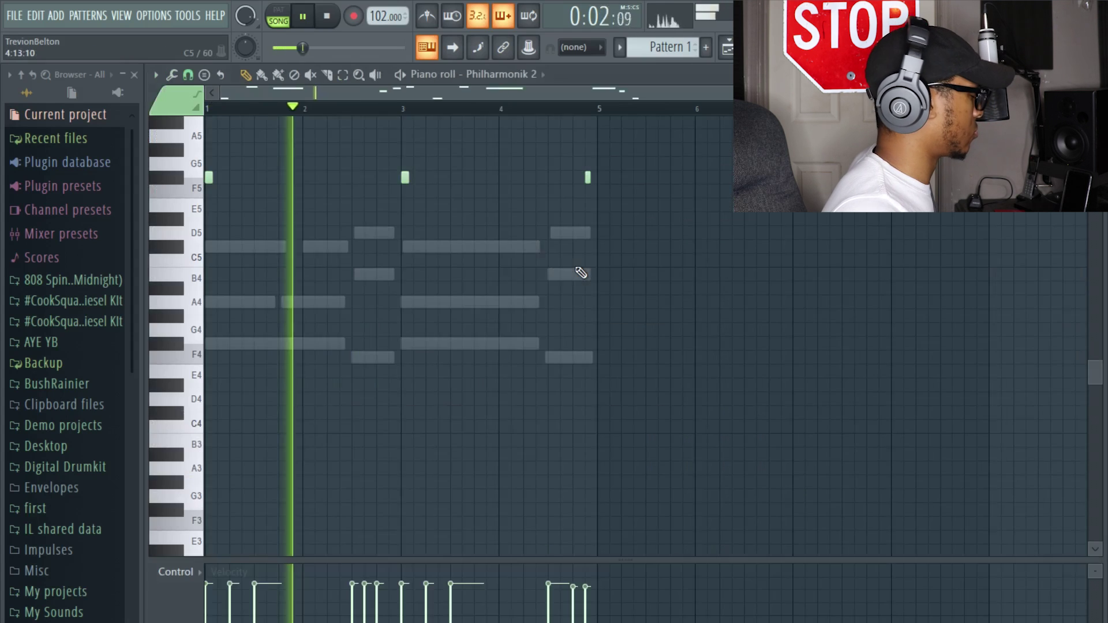
key("F7")
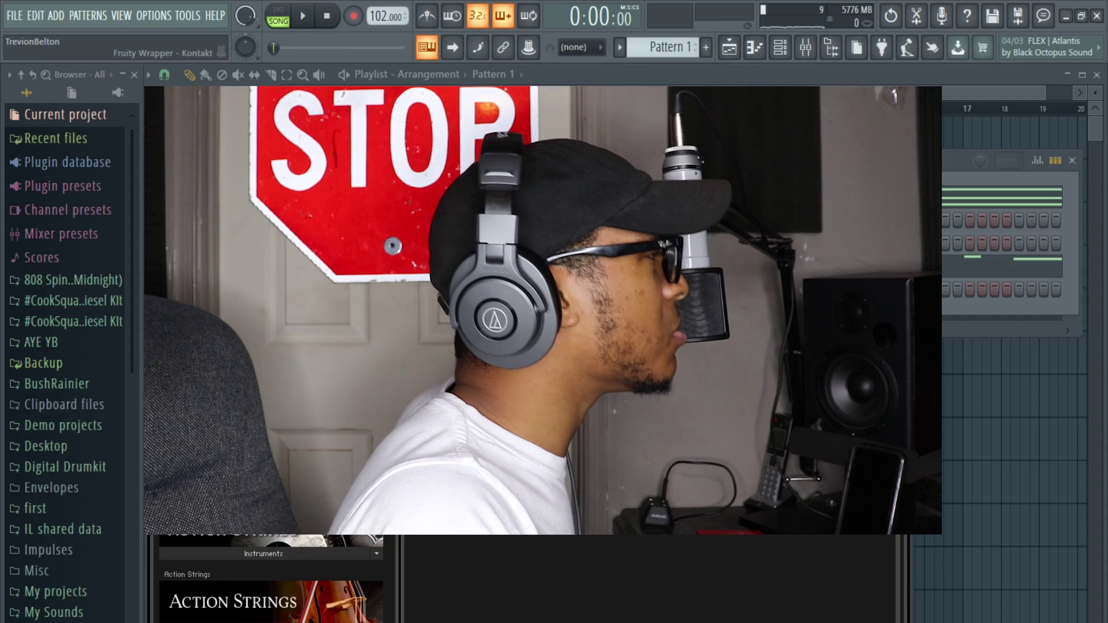
Scroll down through Kontakt's library browser.
scroll(269, 578, "down", 3)
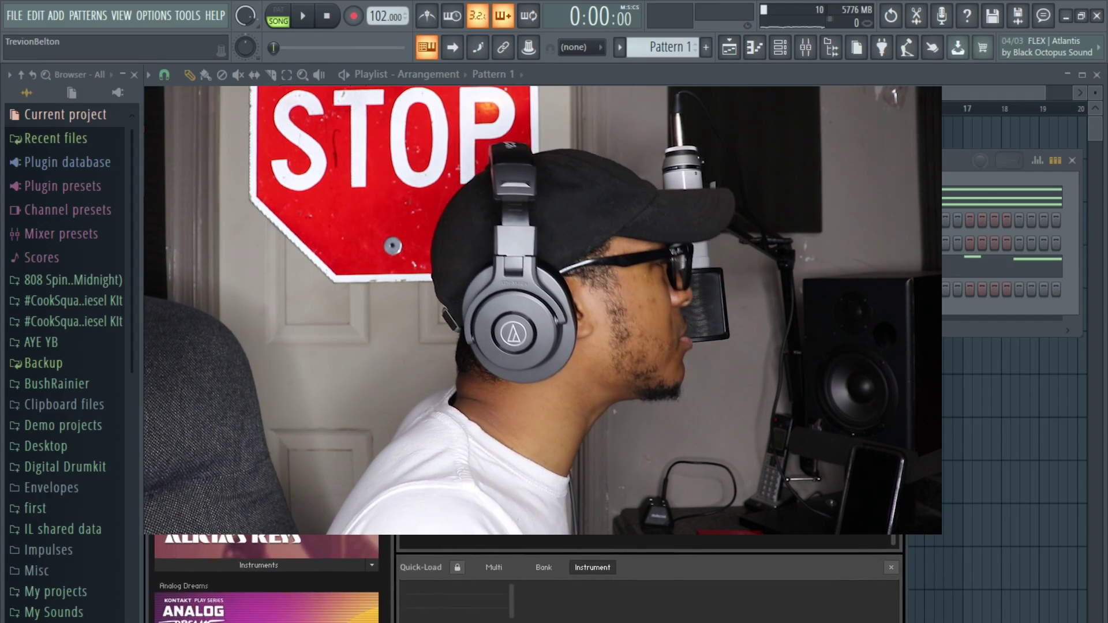
scroll(310, 439, "down", 5)
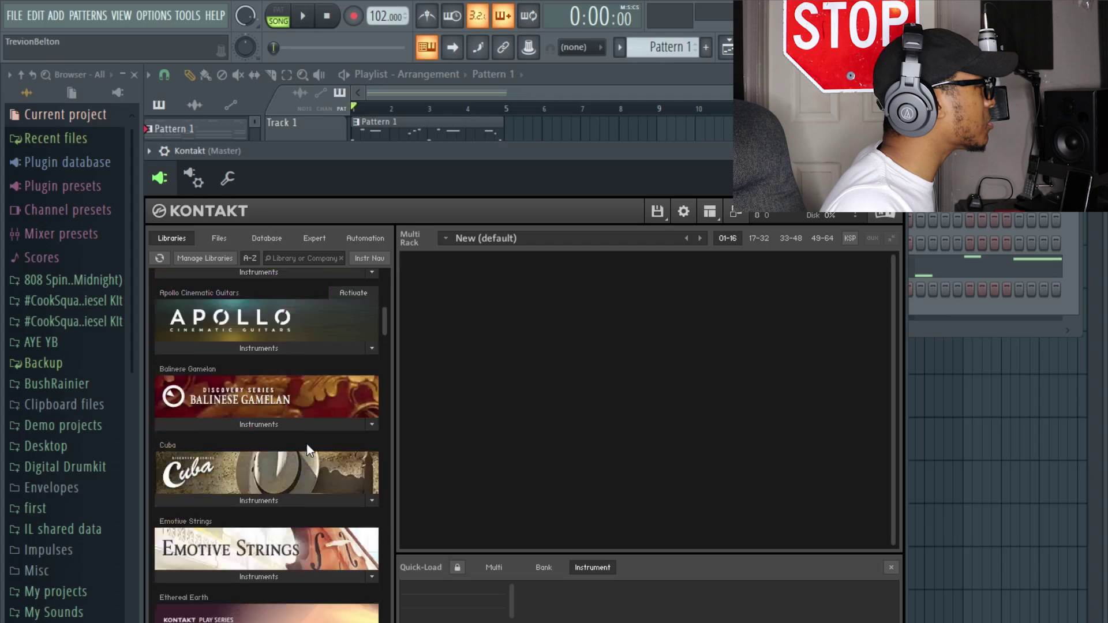
scroll(308, 449, "down", 5)
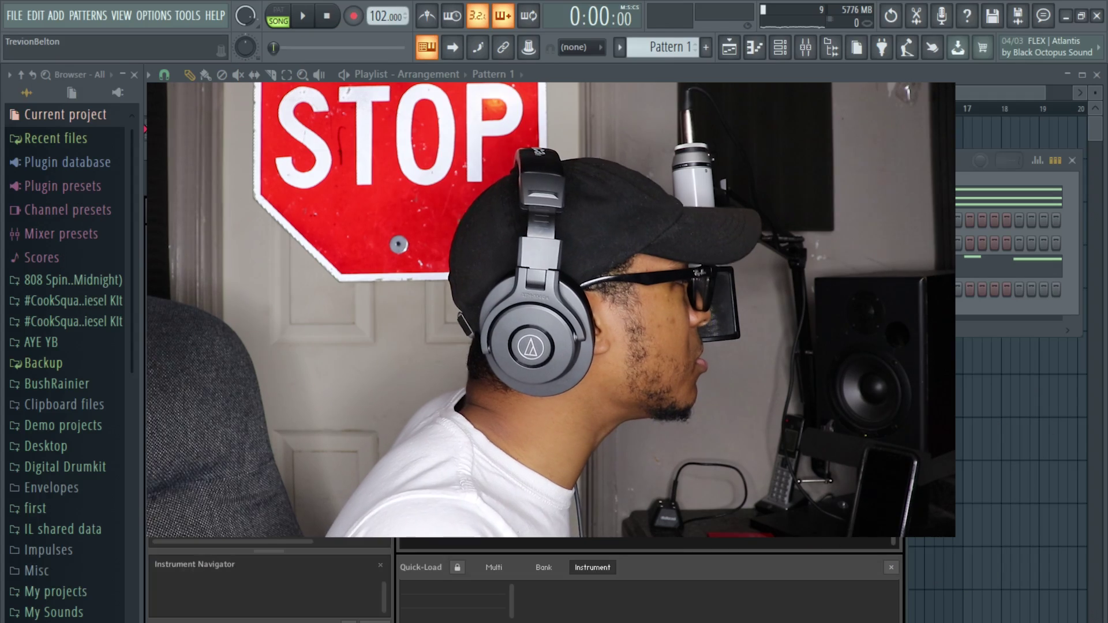